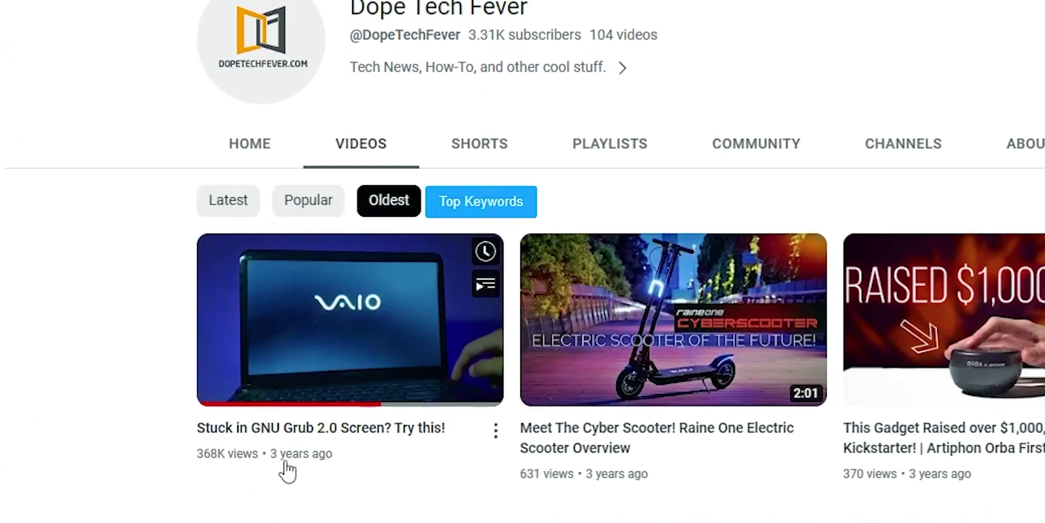
Step: Open the "Stuck in GNU Grub 2.0 Screen? Try this!" video and read its comments about accidentally deleted partitions and boot managers
left_click(297, 206)
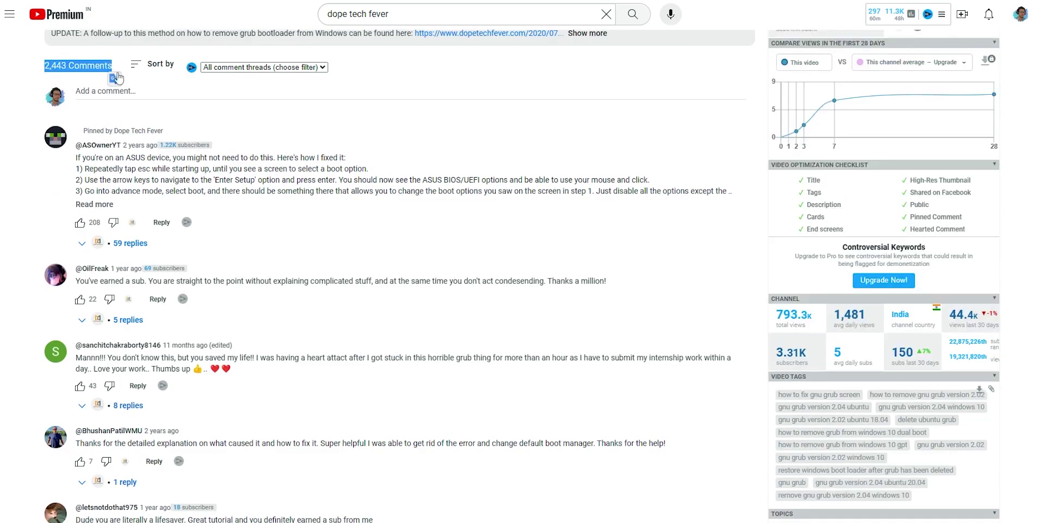
scroll(742, 214, "down", 5)
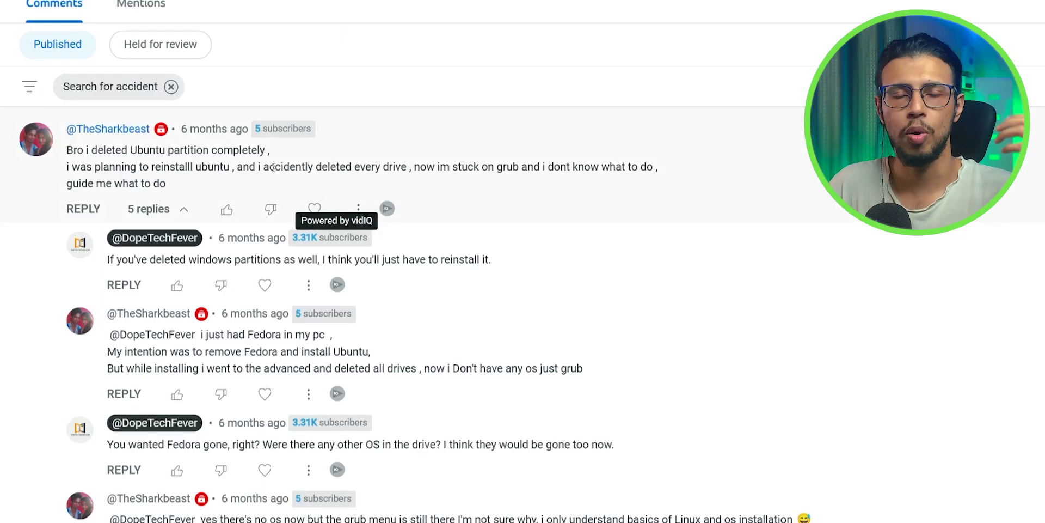
left_click_drag(237, 167, 380, 167)
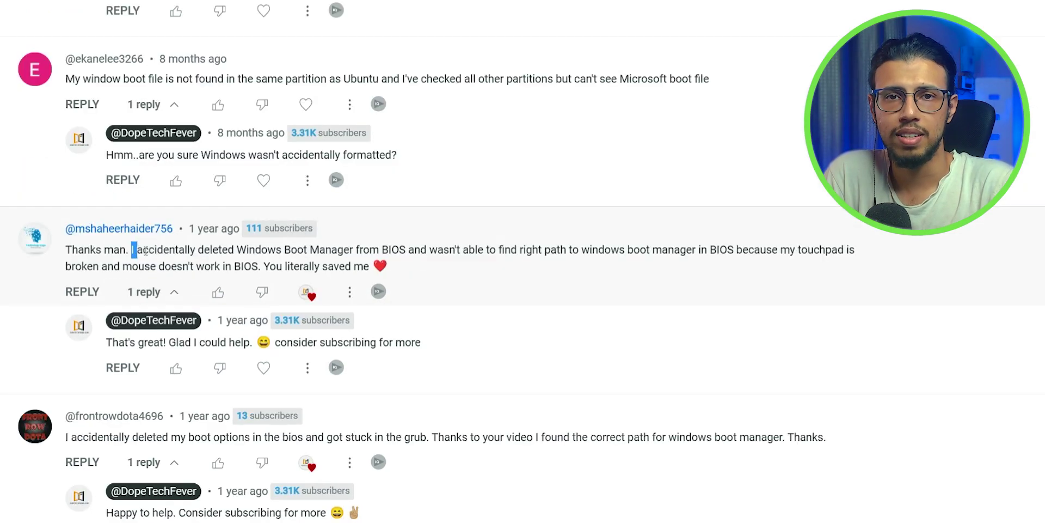
left_click_drag(132, 249, 282, 251)
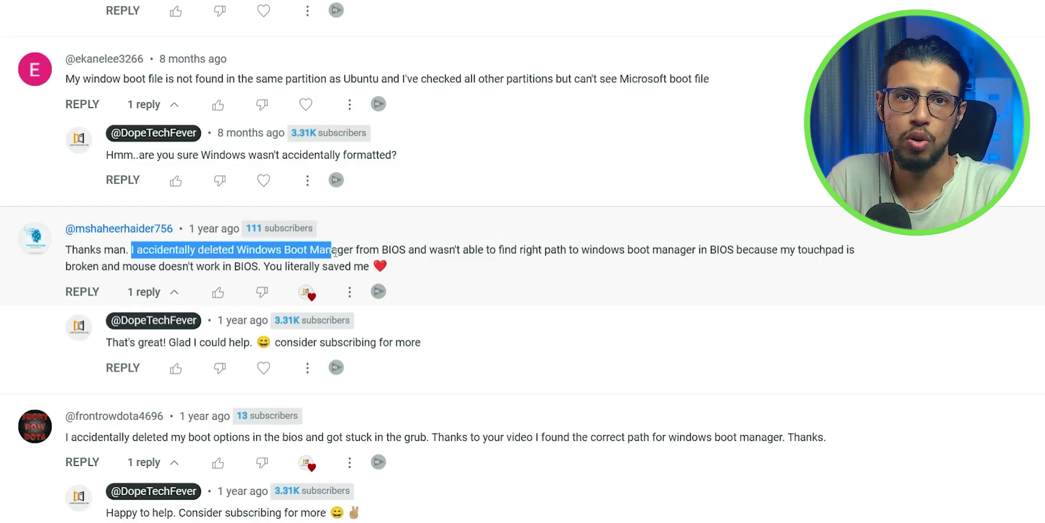
left_click_drag(167, 251, 337, 251)
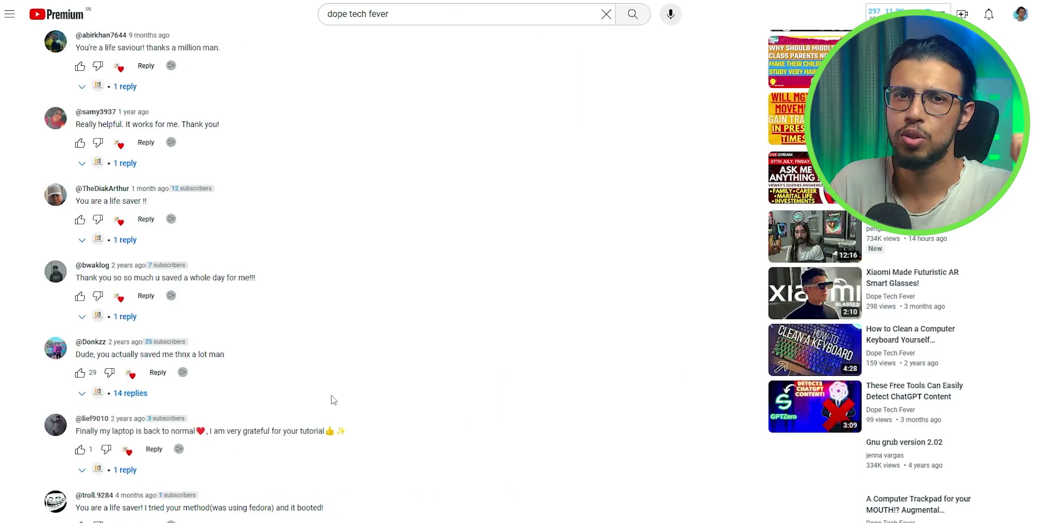
scroll(333, 400, "down", 5)
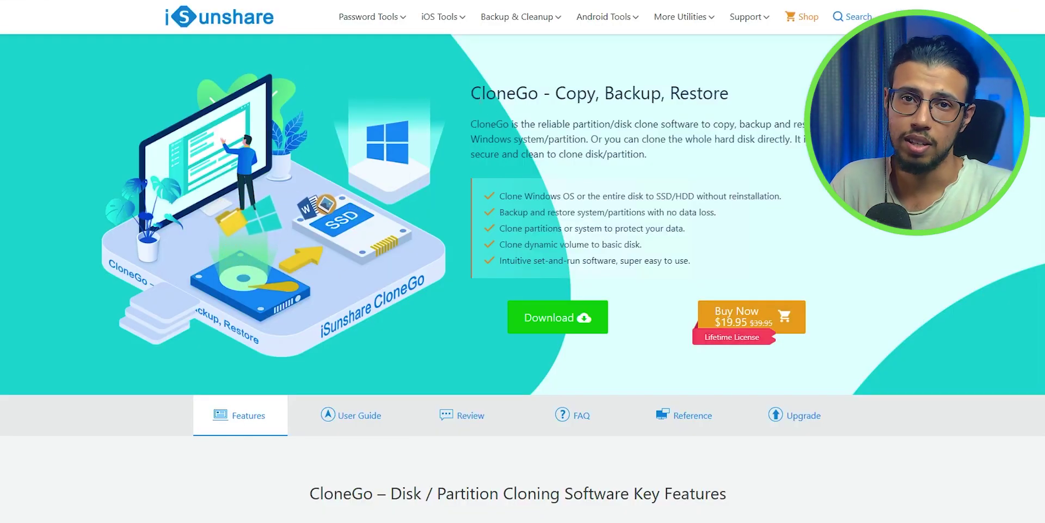
Step: Examine the CloneGo product page, covering its key features and the section on copying data without Windows OS
left_click_drag(470, 91, 739, 113)
left_click(739, 113)
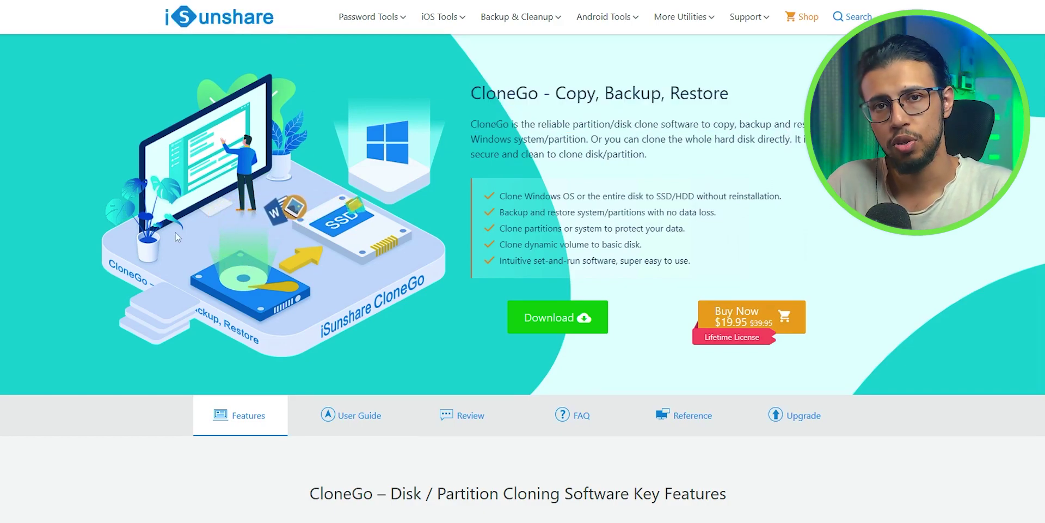
scroll(560, 321, "down", 7)
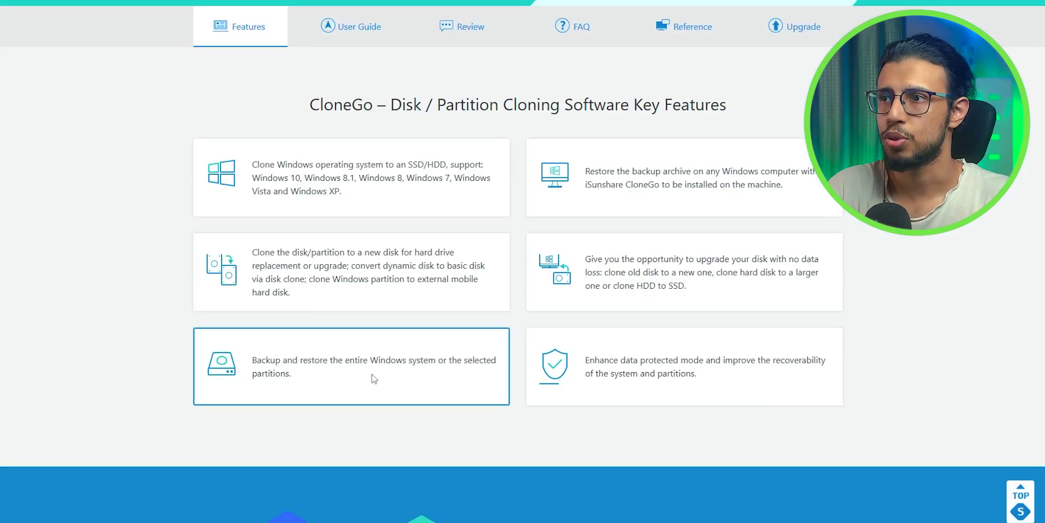
scroll(705, 388, "down", 5)
scroll(706, 384, "down", 2)
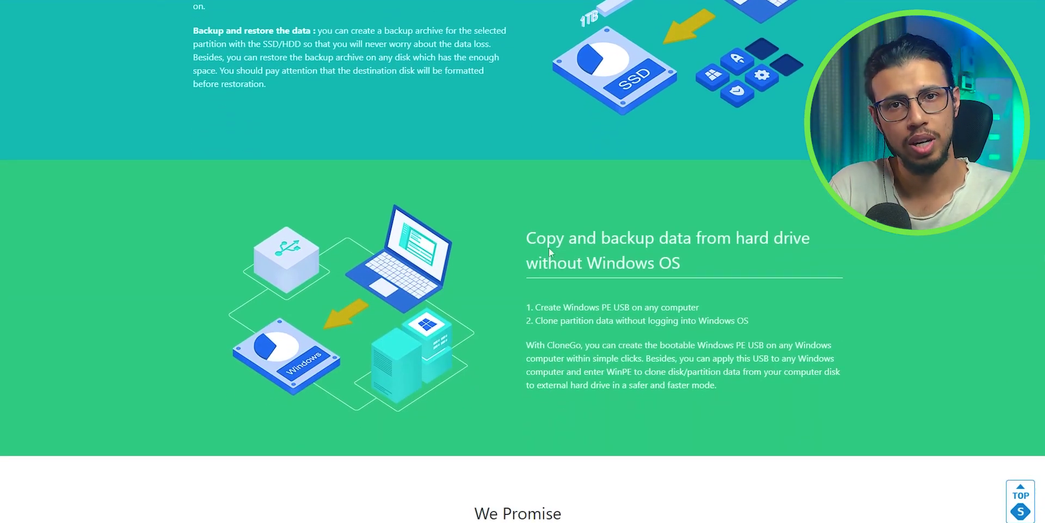
left_click_drag(559, 238, 787, 249)
left_click(787, 248)
left_click_drag(551, 263, 662, 263)
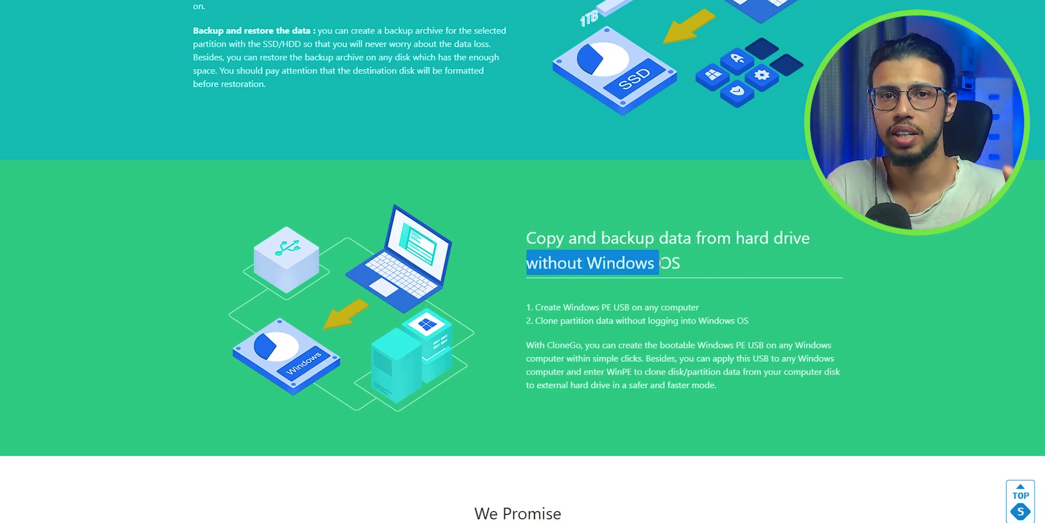
left_click(721, 333)
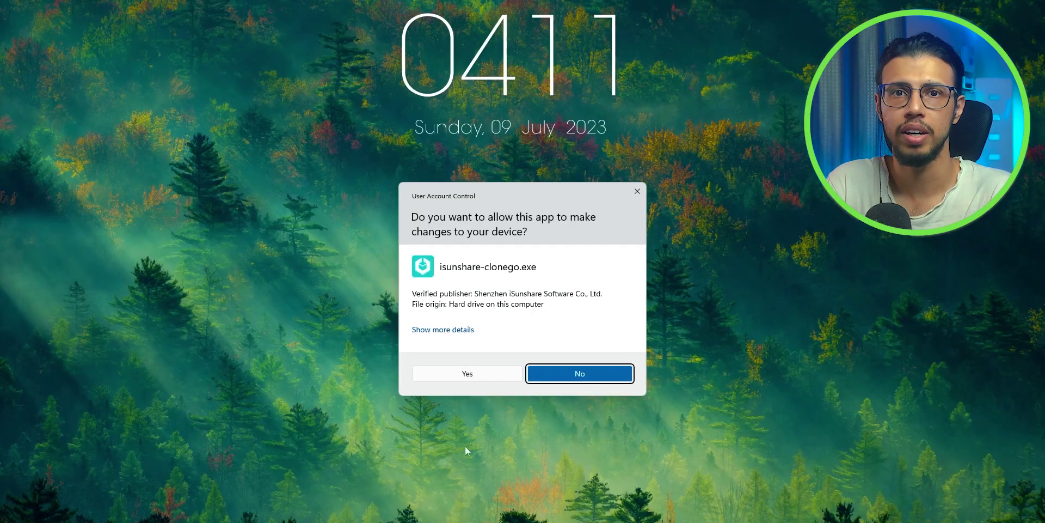
Step: Allow isunshare-clonego.exe to make changes to the device, and look through CloneGo's Backup, Restore and Disk Clone modes
left_click(508, 373)
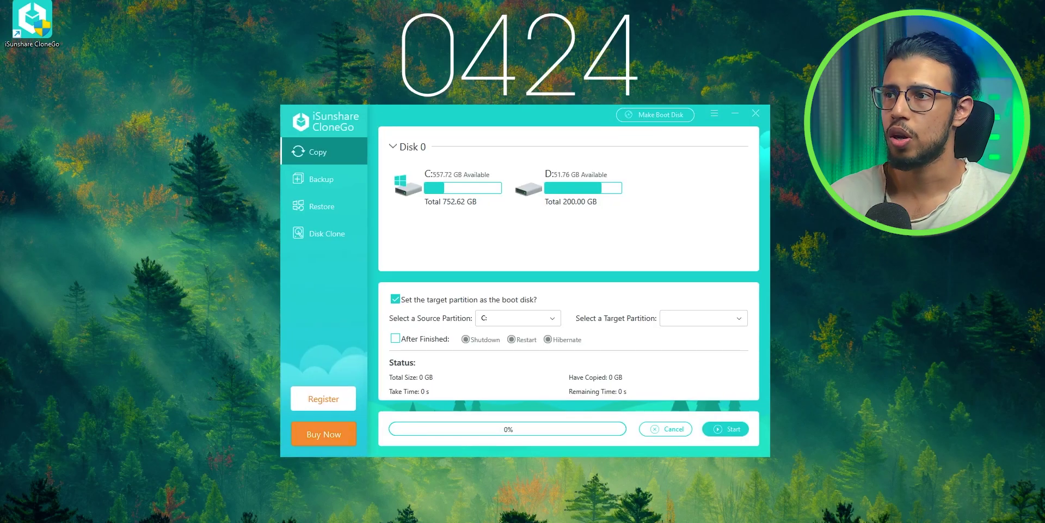
left_click(318, 182)
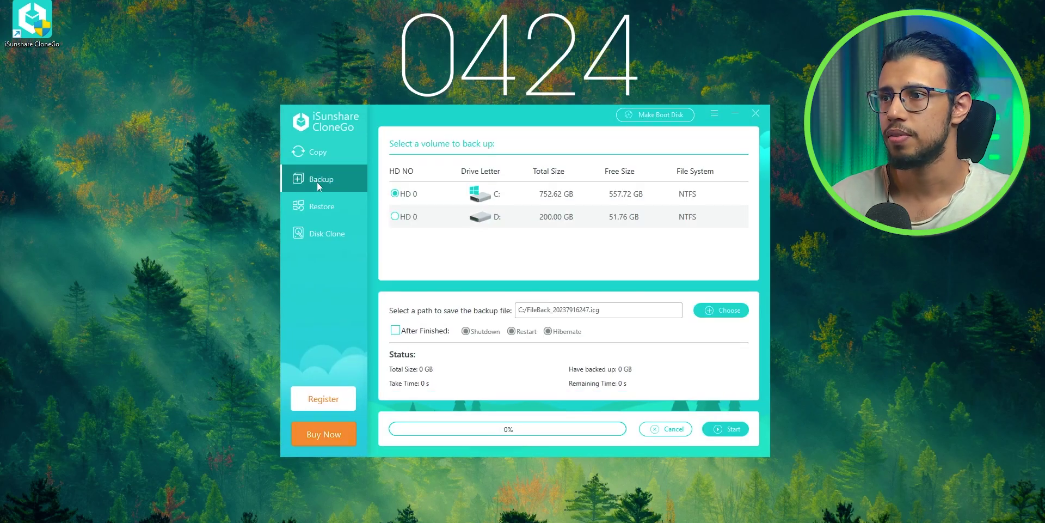
left_click(322, 212)
left_click(325, 242)
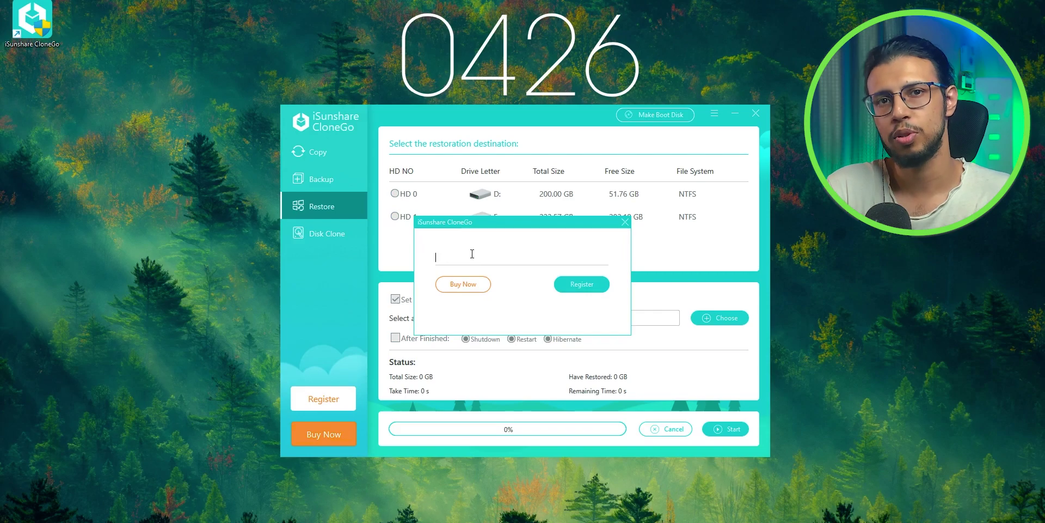
Step: Register CloneGo by pasting the licence key into the registration field and submitting it
key("ctrl+v")
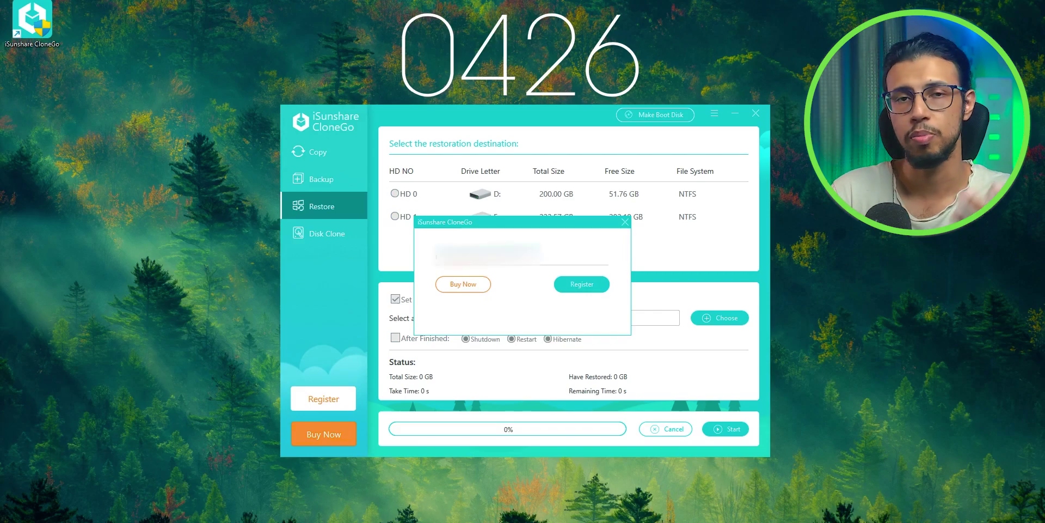
left_click(579, 282)
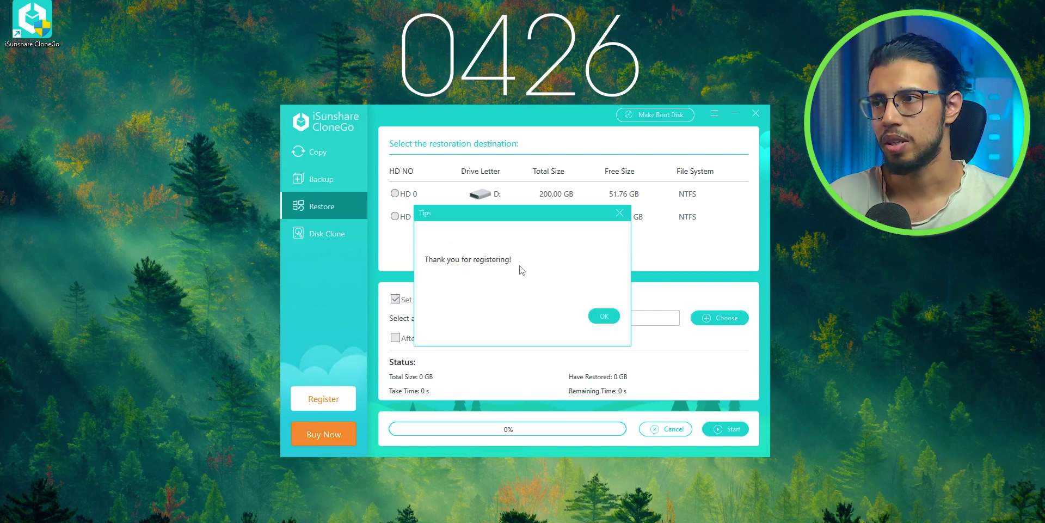
left_click(604, 316)
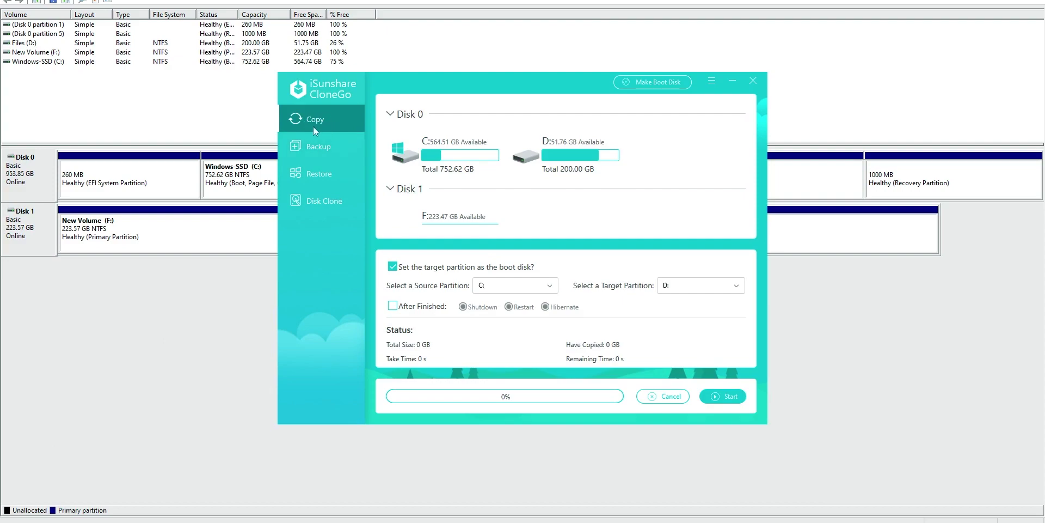
Step: Copy source partition C: to target partition F:, accepting that existing files on the target are overwritten
left_click(501, 286)
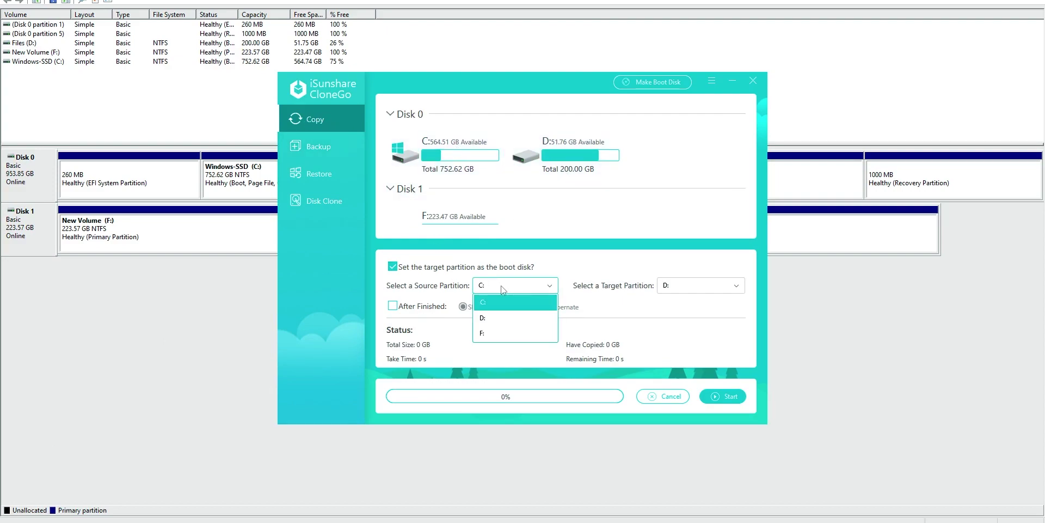
left_click(498, 302)
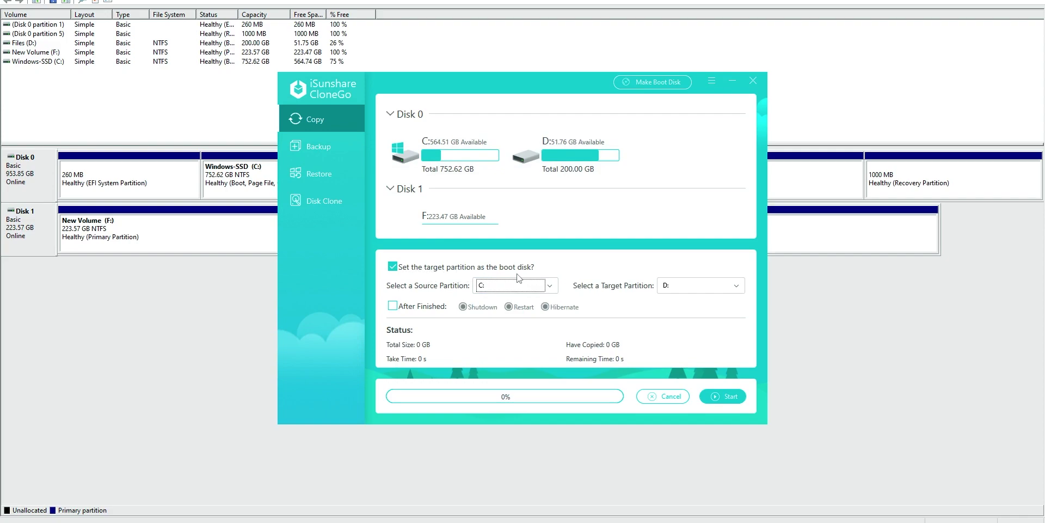
left_click(677, 287)
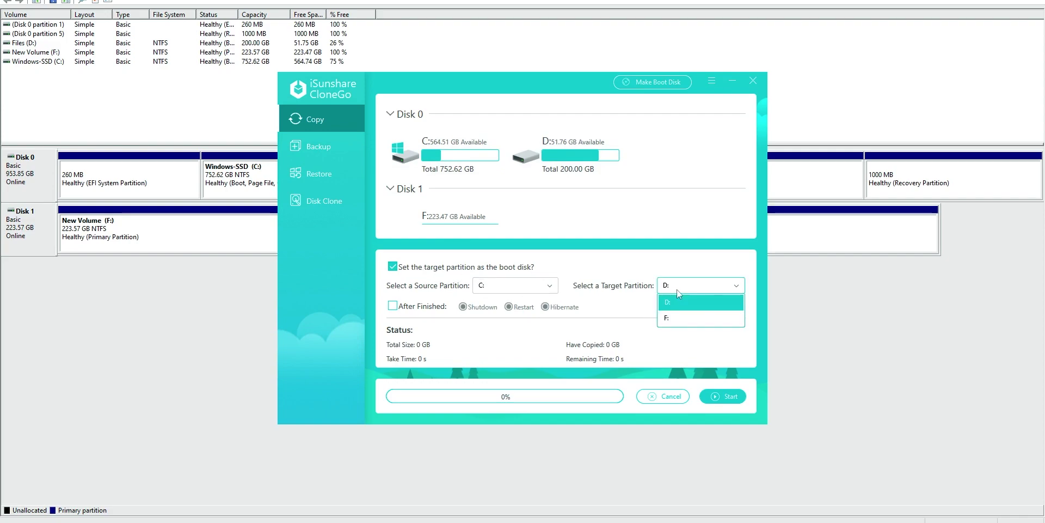
left_click(681, 323)
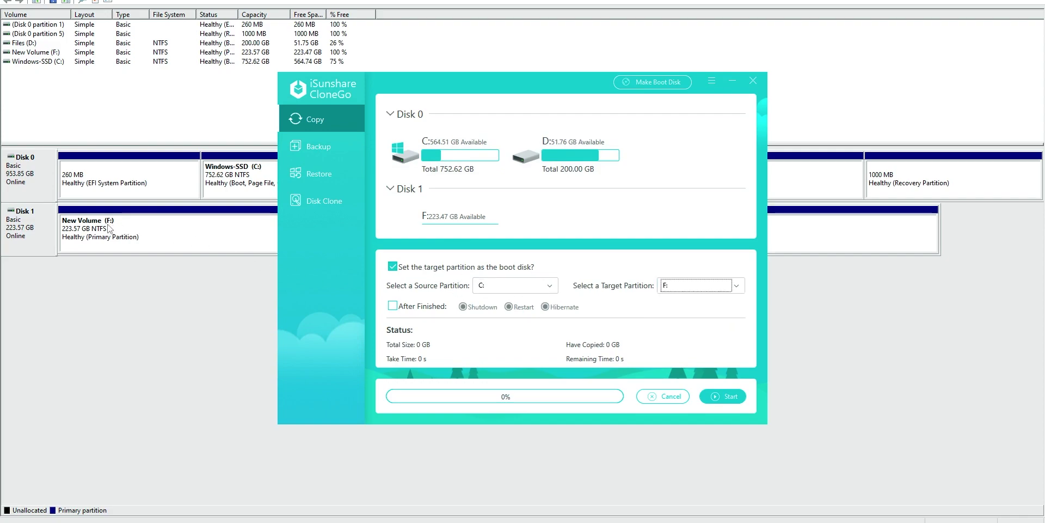
left_click(718, 397)
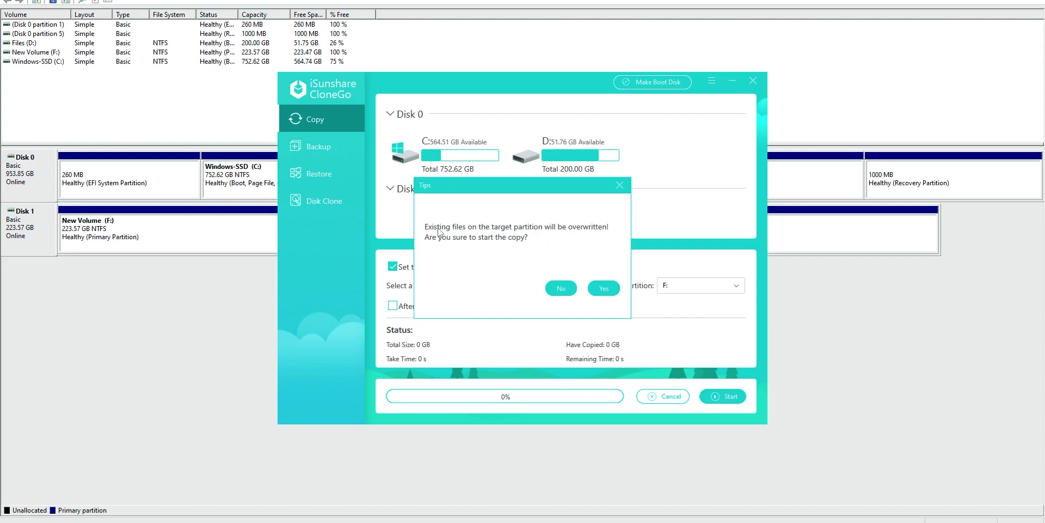
left_click(605, 288)
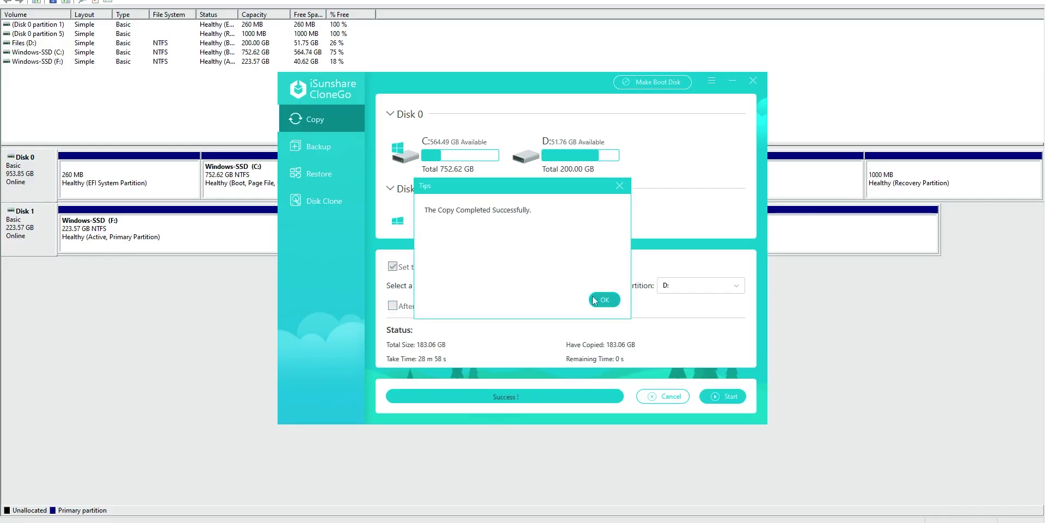
left_click(605, 300)
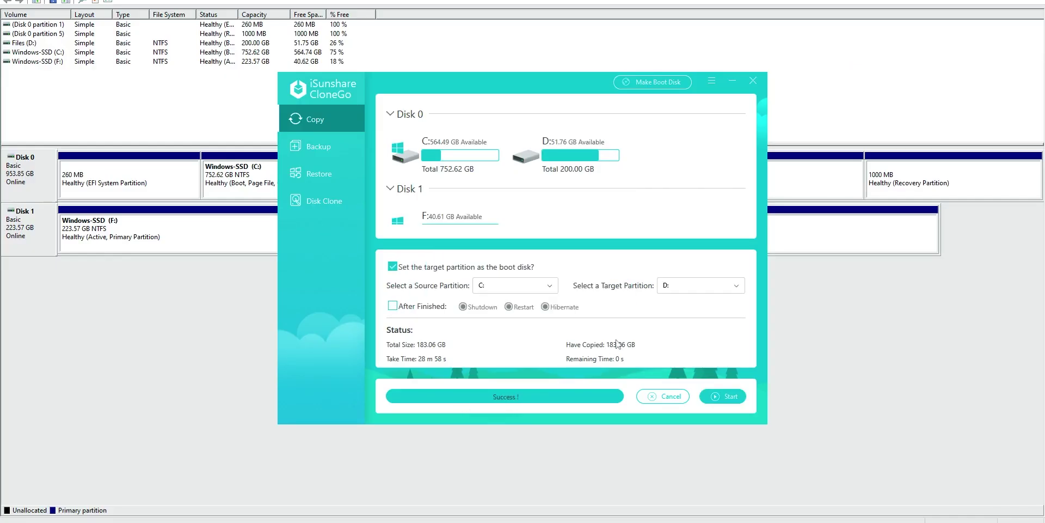
Step: Minimize CloneGo and inspect the contents of the Windows-SSD (F:) volume from Disk Management, closing the folder window when done
left_click(732, 80)
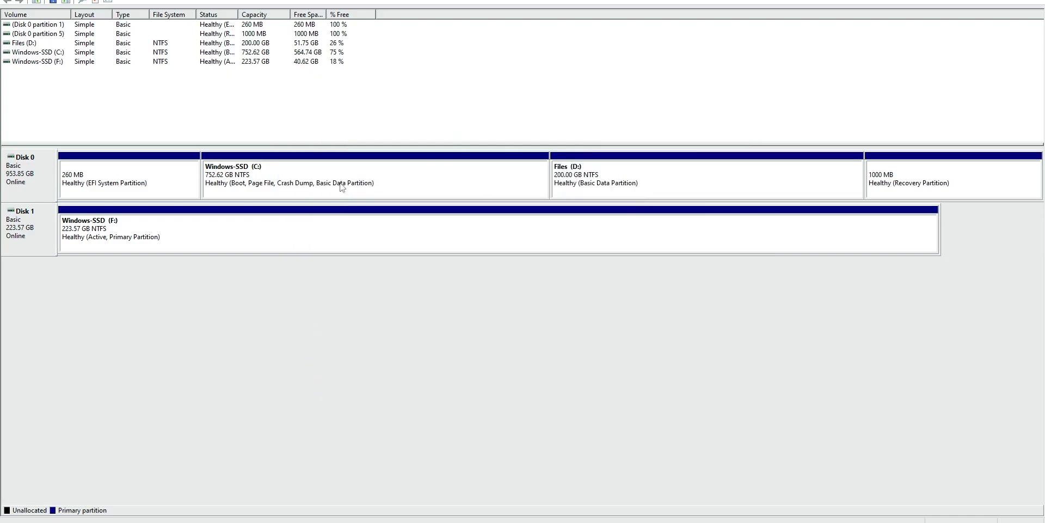
right_click(215, 240)
left_click(235, 244)
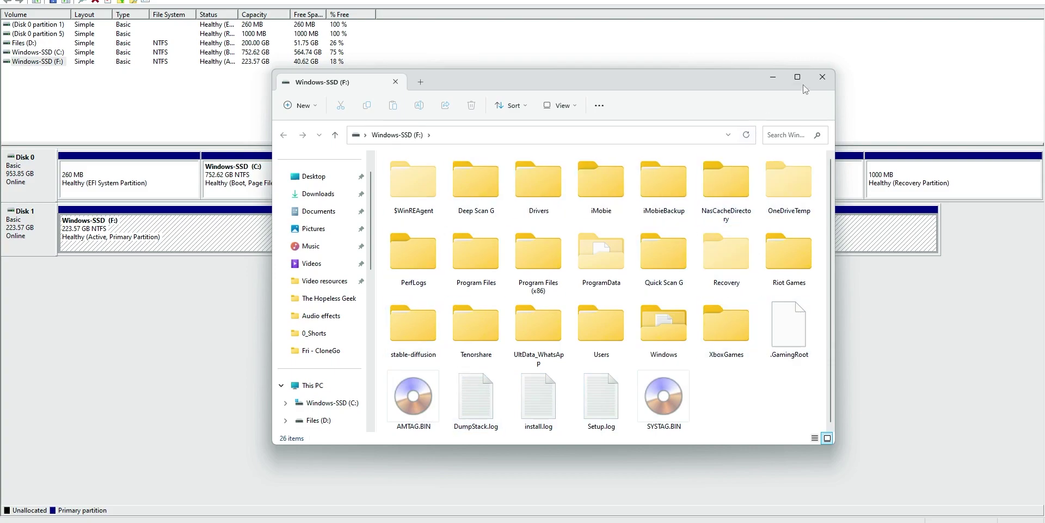
left_click(824, 76)
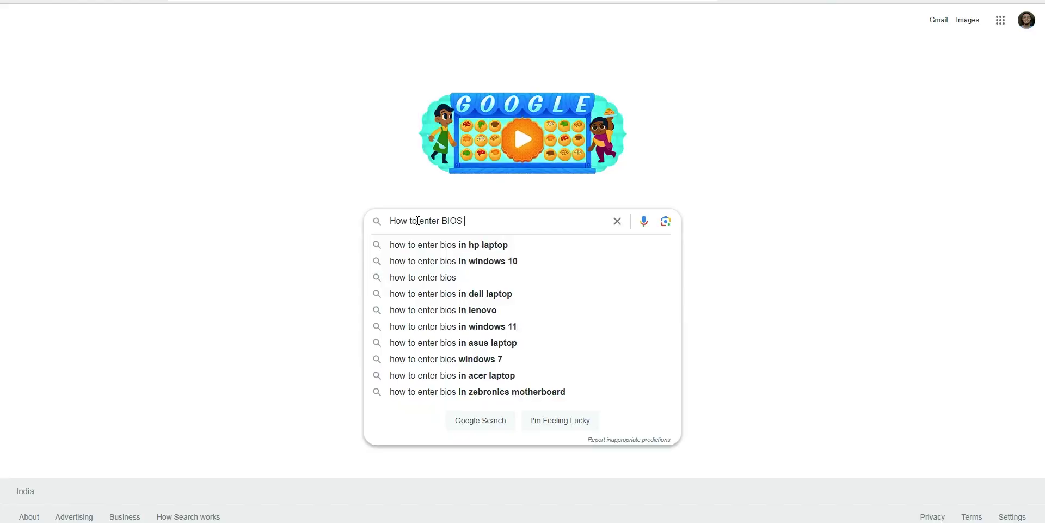
Step: Search Google for "how to enter bios menu"
type("menu")
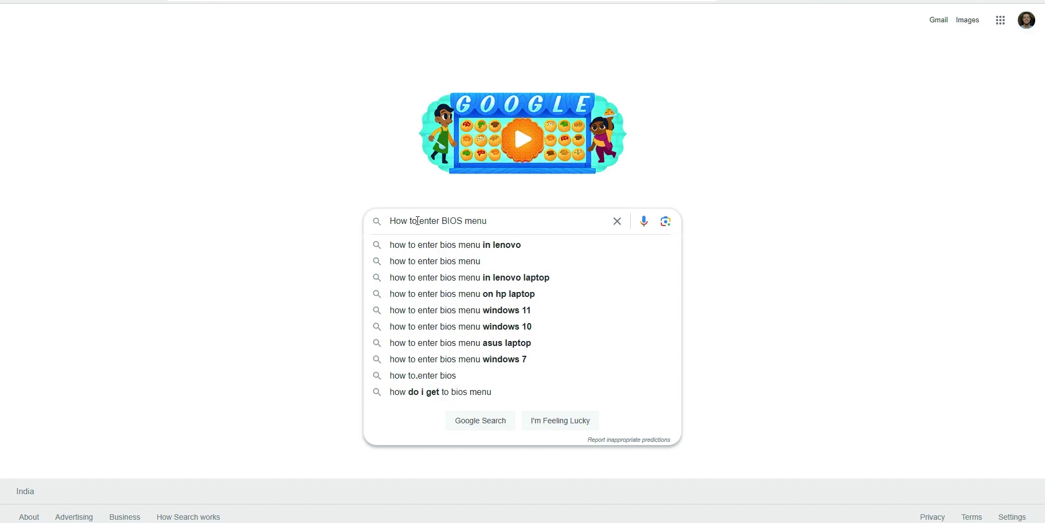
left_click(466, 266)
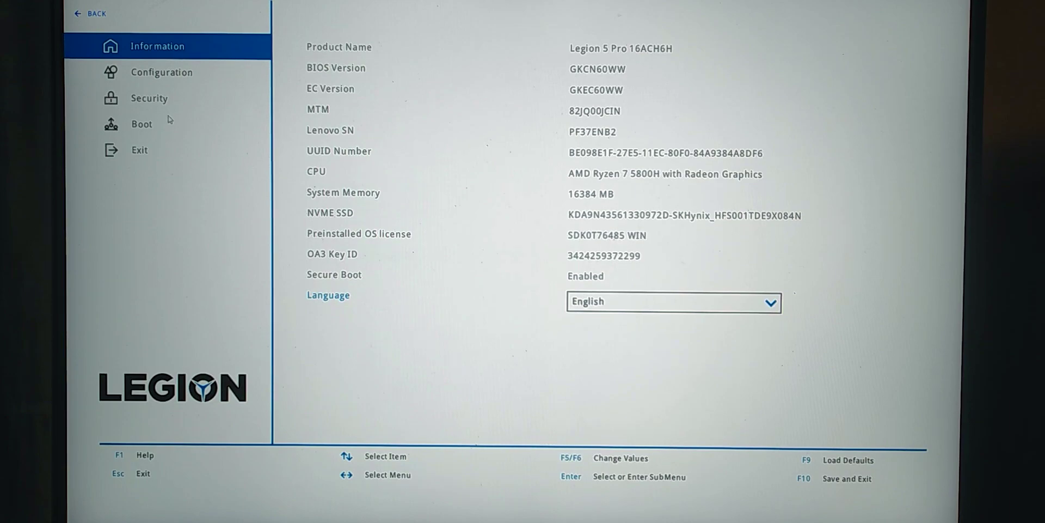
Step: Select Windows Boot Manager in the BIOS EFI boot list, and save the configuration and exit
left_click(155, 126)
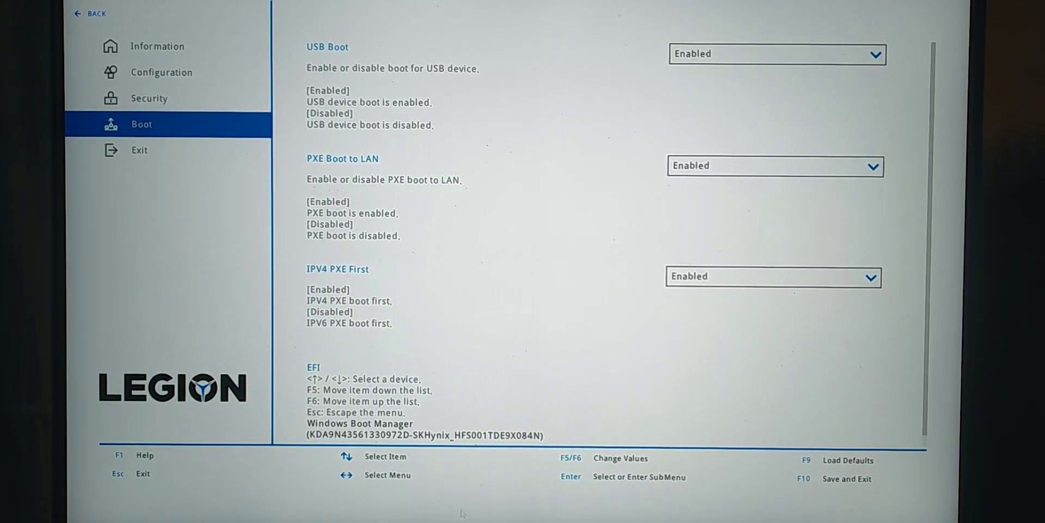
left_click(355, 430)
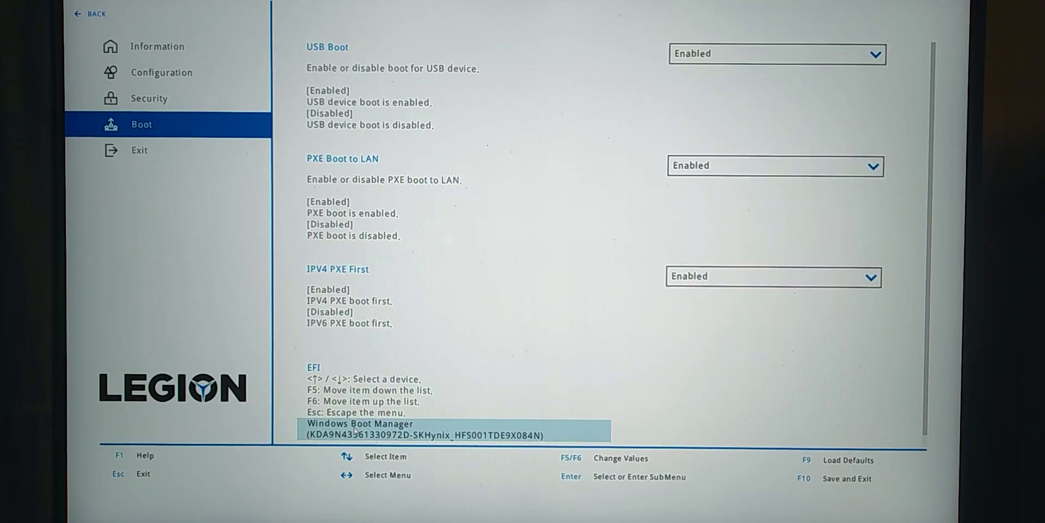
scroll(355, 430, "down", 1)
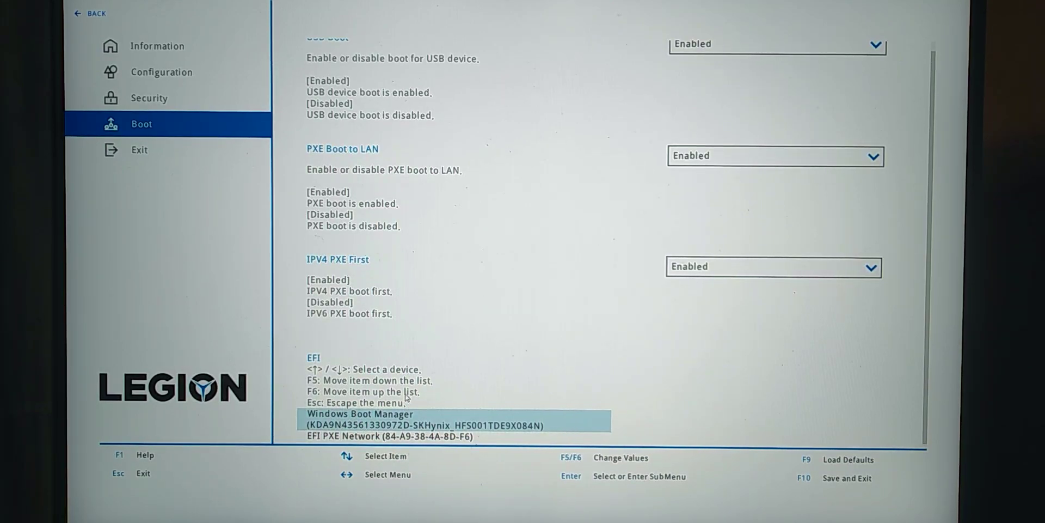
key("F10")
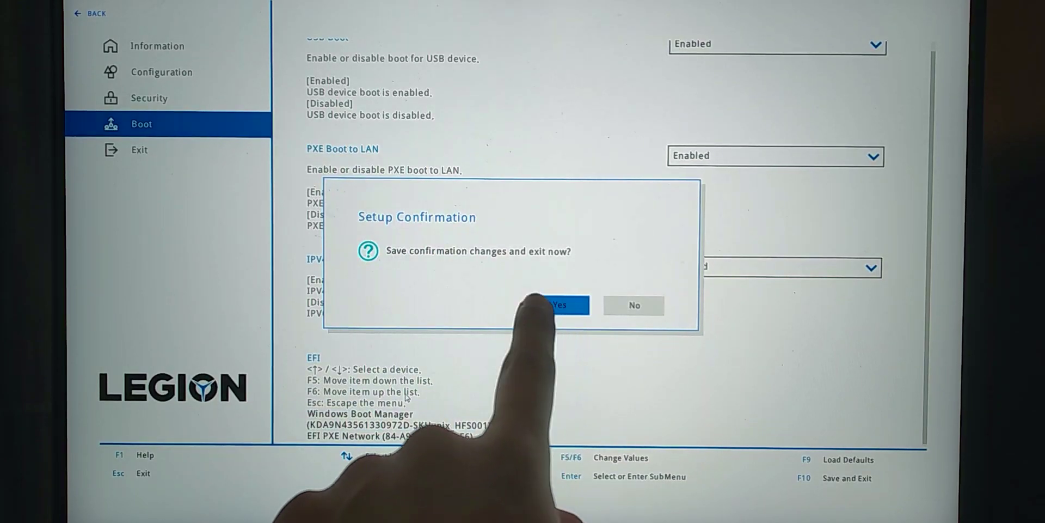
left_click(551, 305)
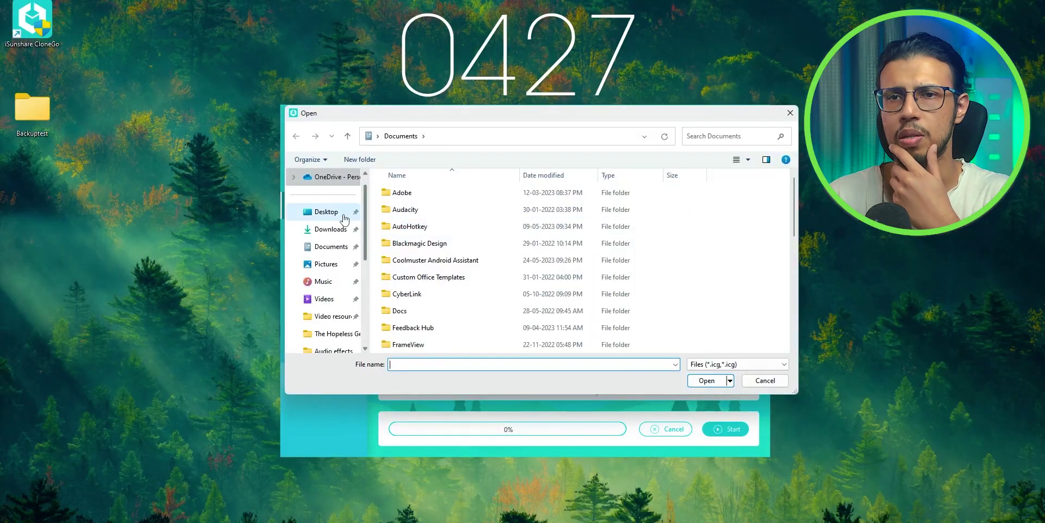
Step: Cancel choosing an .icg backup file
key("Escape")
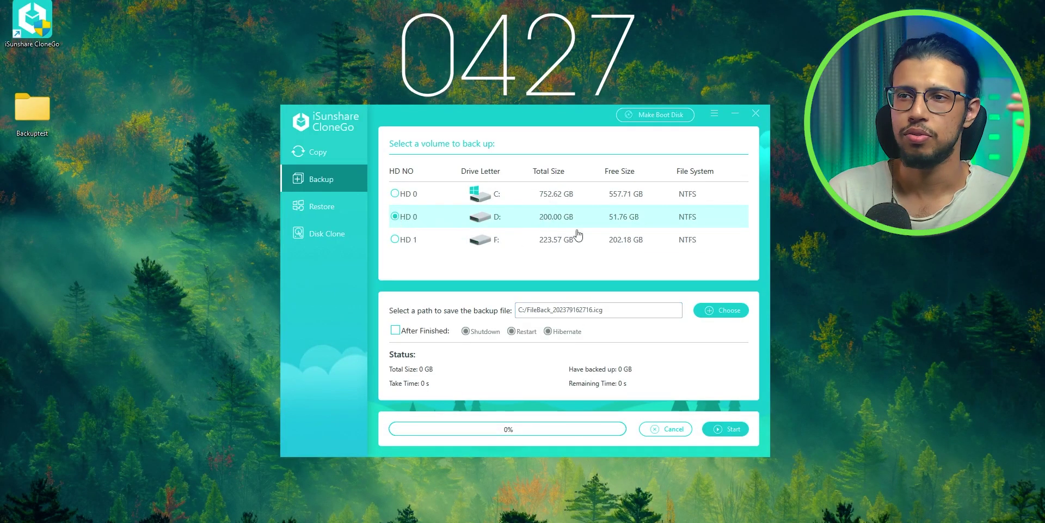
Step: Back up the D: volume to the Backuptest folder on the desktop, and close the completion notice
left_click(722, 310)
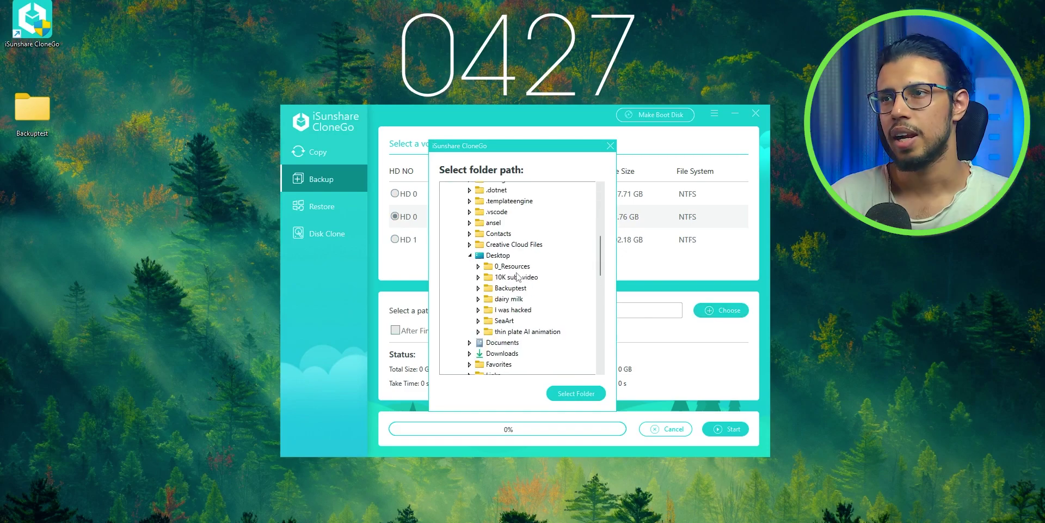
left_click(511, 287)
left_click(576, 393)
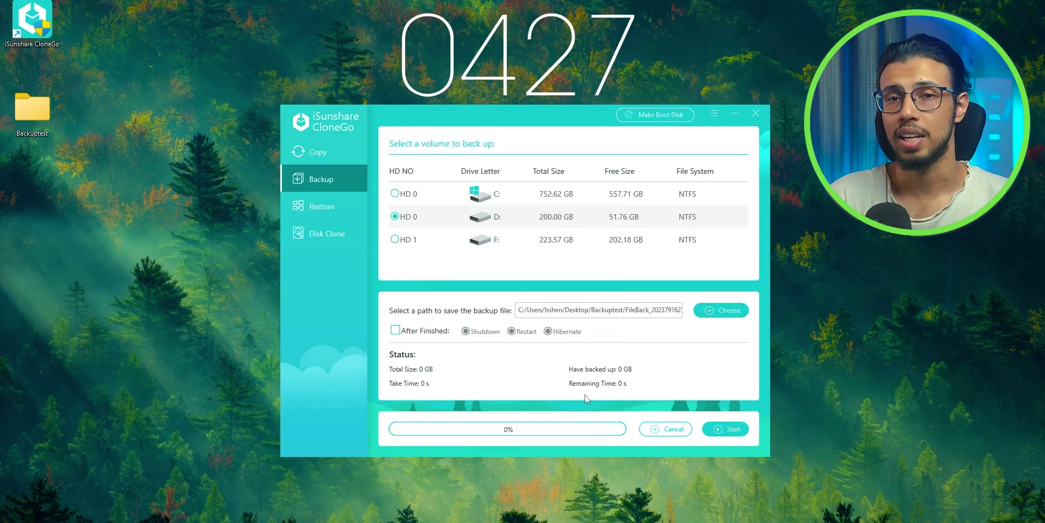
left_click(724, 433)
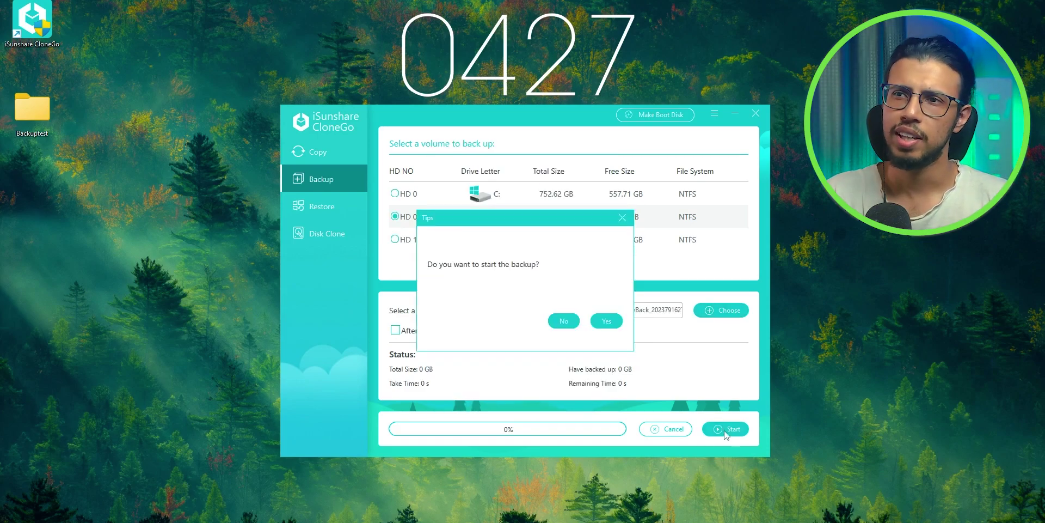
left_click(604, 323)
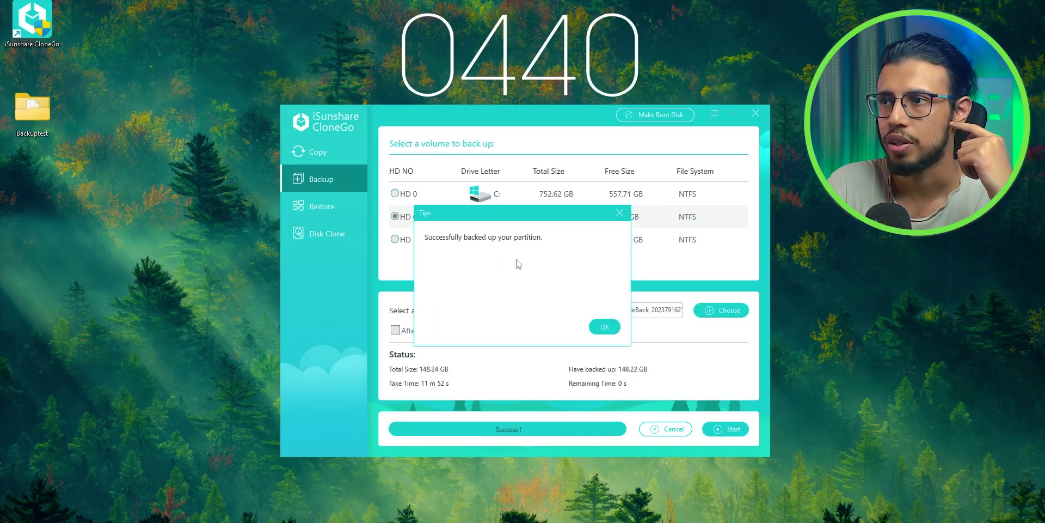
left_click(604, 326)
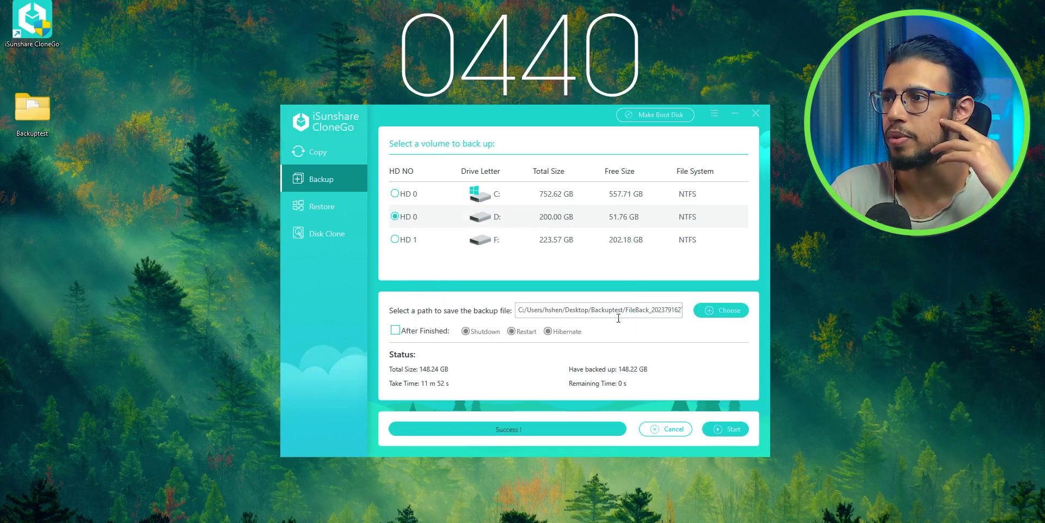
Step: Open the desktop's Backuptest folder and inspect the FileBack_202379162747.icg backup file
double_click(32, 109)
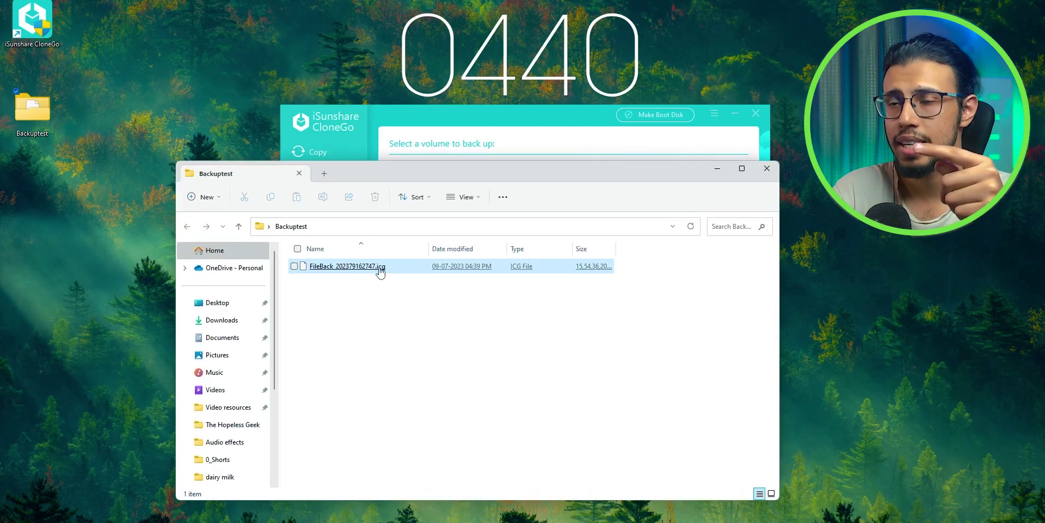
right_click(613, 278)
left_click(523, 366)
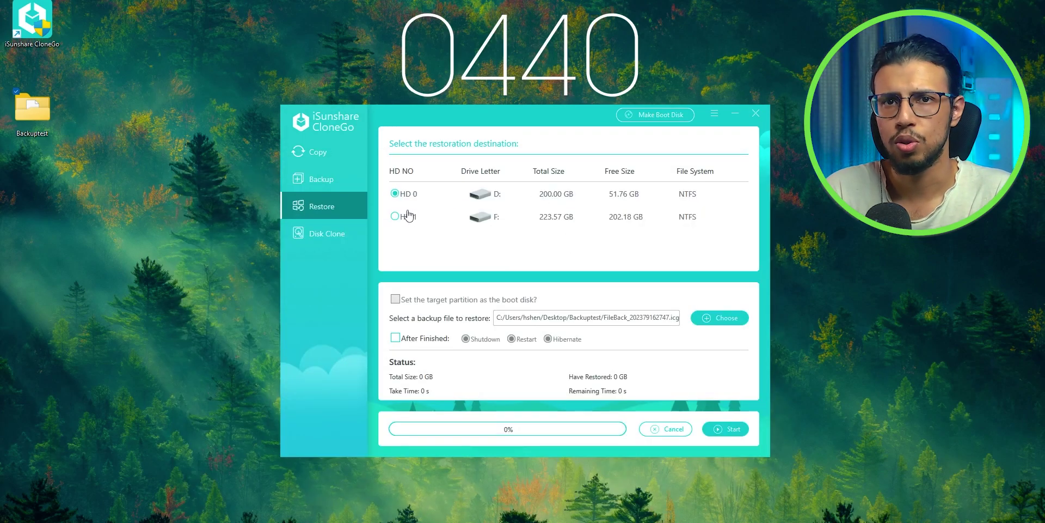
Step: Select the F: volume on HD 1 as the restoration destination
left_click(409, 216)
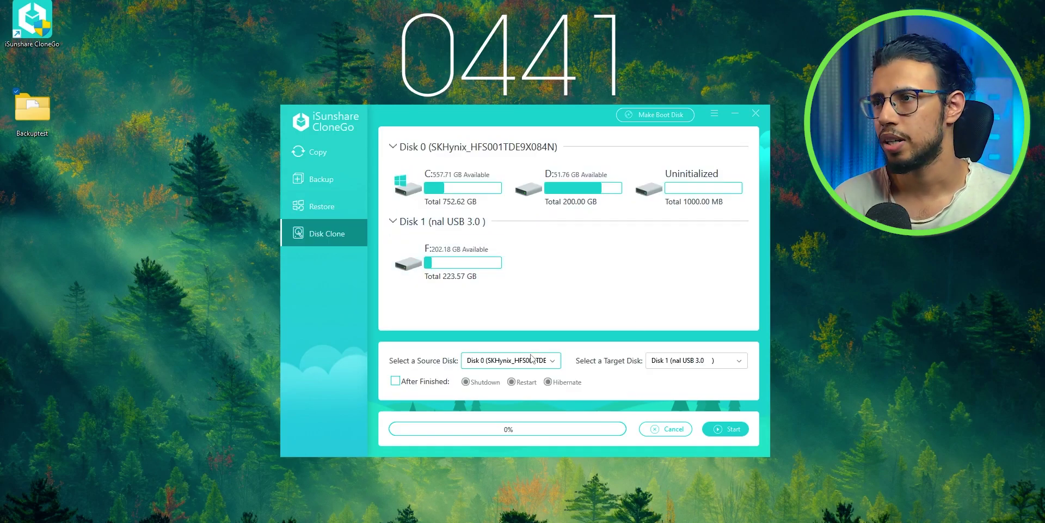
Step: Review the available source disks for disk cloning and choose Disk 1 (nal USB 3.0) as the target disk
left_click(554, 360)
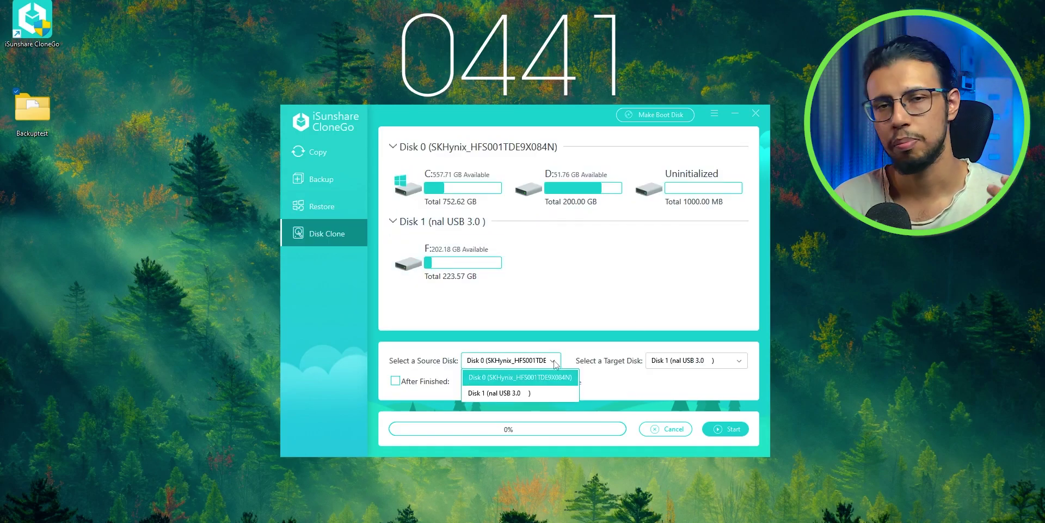
left_click(681, 362)
left_click(685, 393)
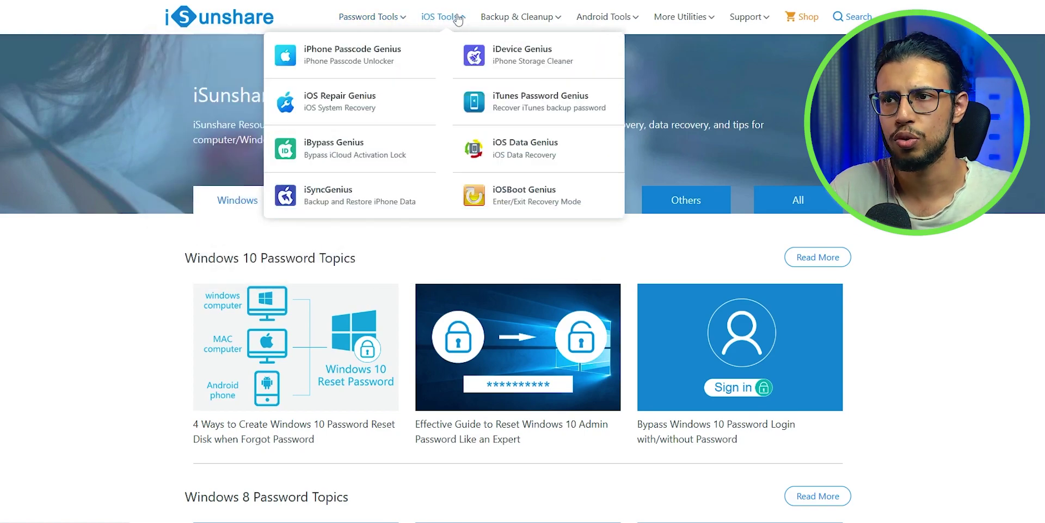
mouse_move(510, 21)
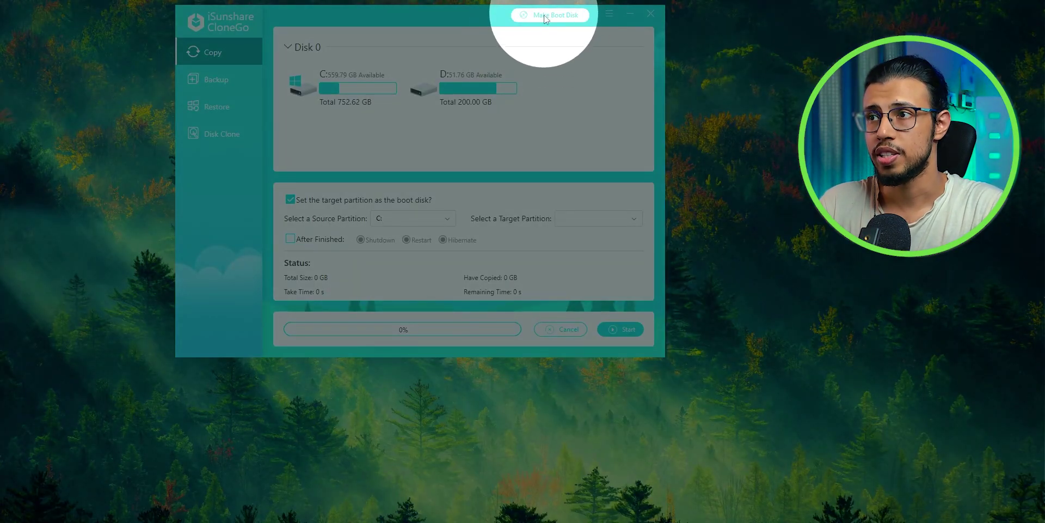
Step: Open the boot disk creation options, download the WIM package winpex64.zip, and check its download progress in Brave
left_click(555, 16)
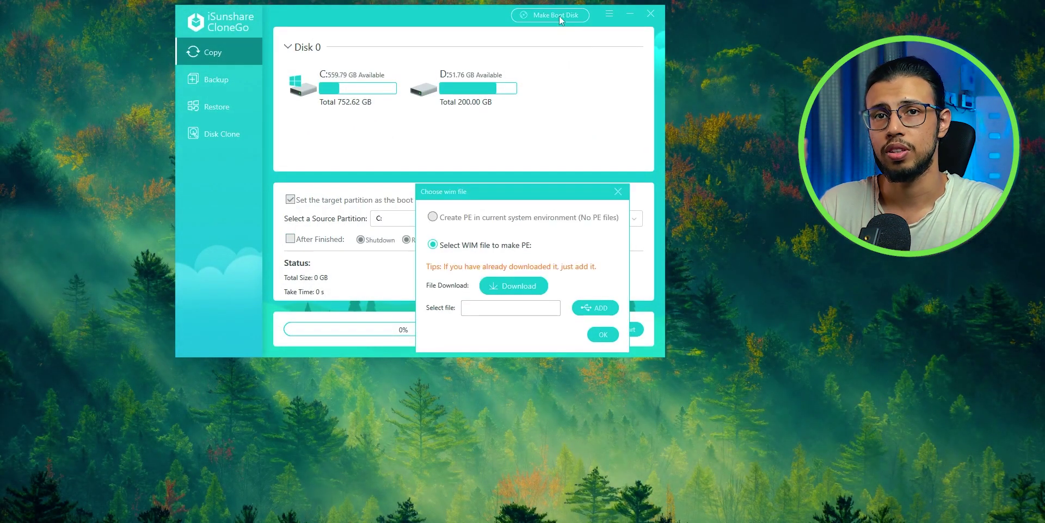
left_click_drag(521, 191, 791, 241)
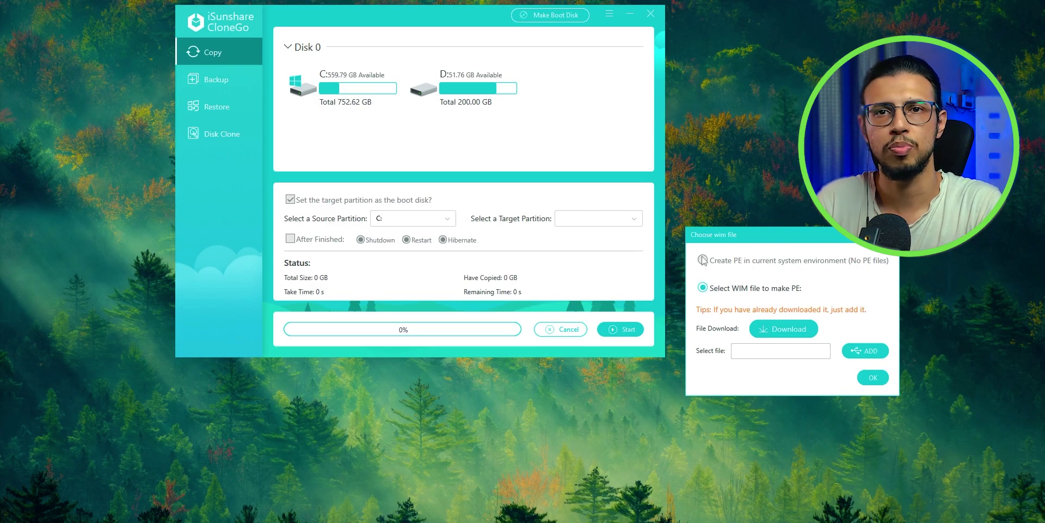
left_click(783, 329)
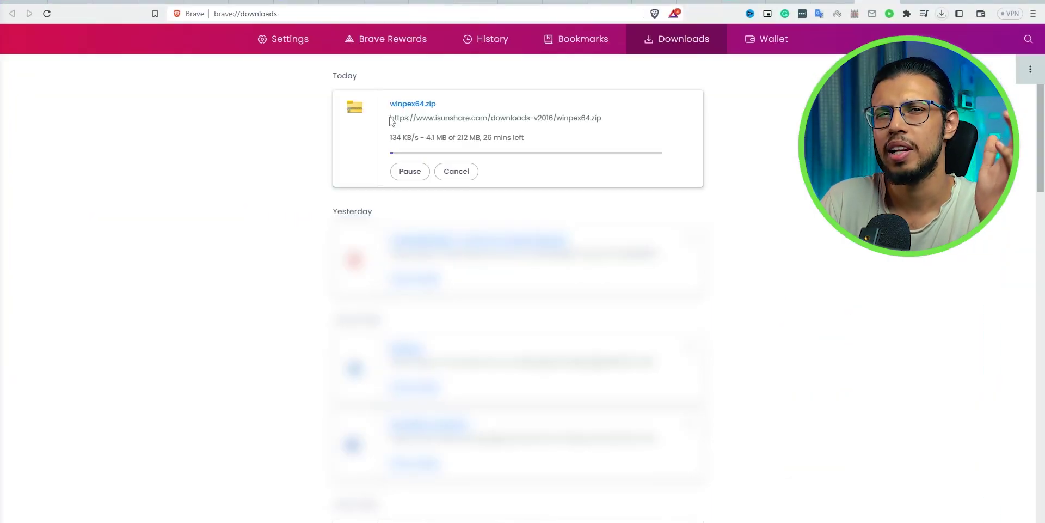
left_click_drag(391, 137, 545, 143)
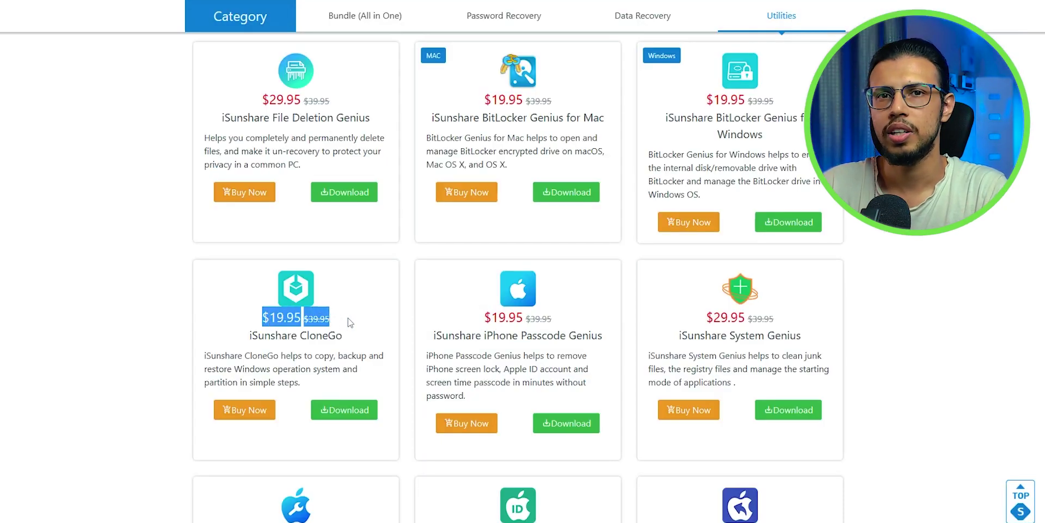
Step: Open the iSunshare CloneGo purchase page from the Utilities products and examine the purchase benefits
left_click(350, 322)
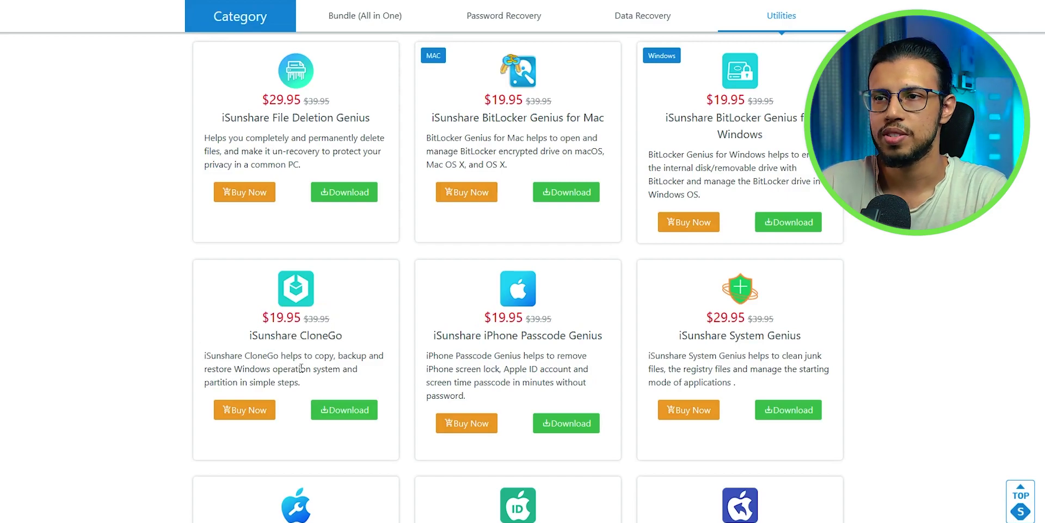
left_click(248, 414)
left_click_drag(348, 191, 522, 198)
left_click(502, 218)
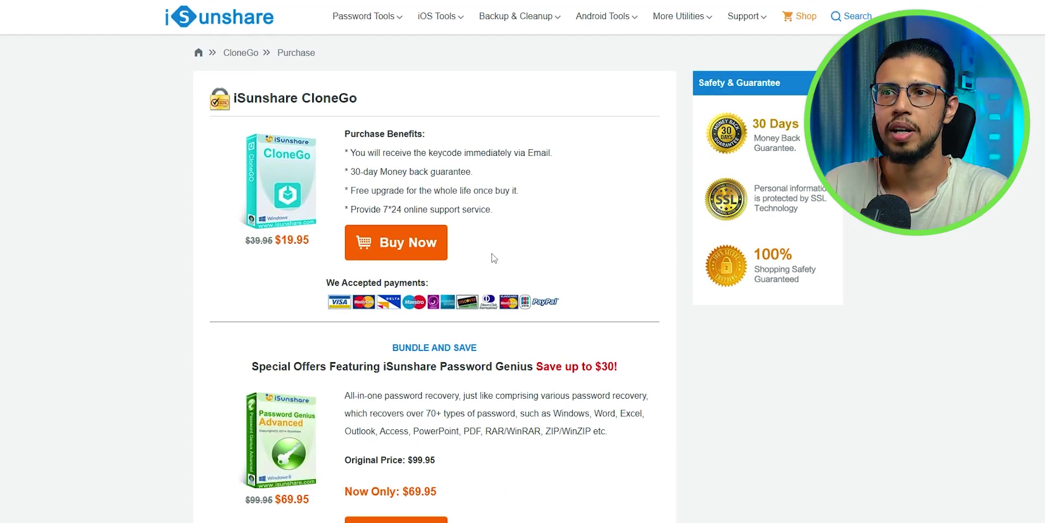
Step: Proceed to the checkout for iSunshare CloneGo and review the cart contents, billing fields and payment options
left_click(396, 242)
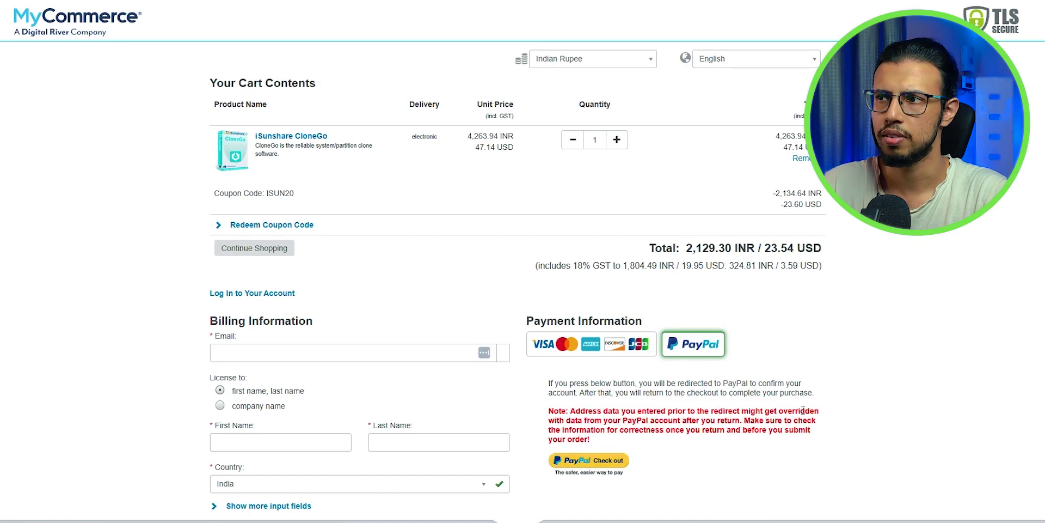
scroll(805, 415, "down", 5)
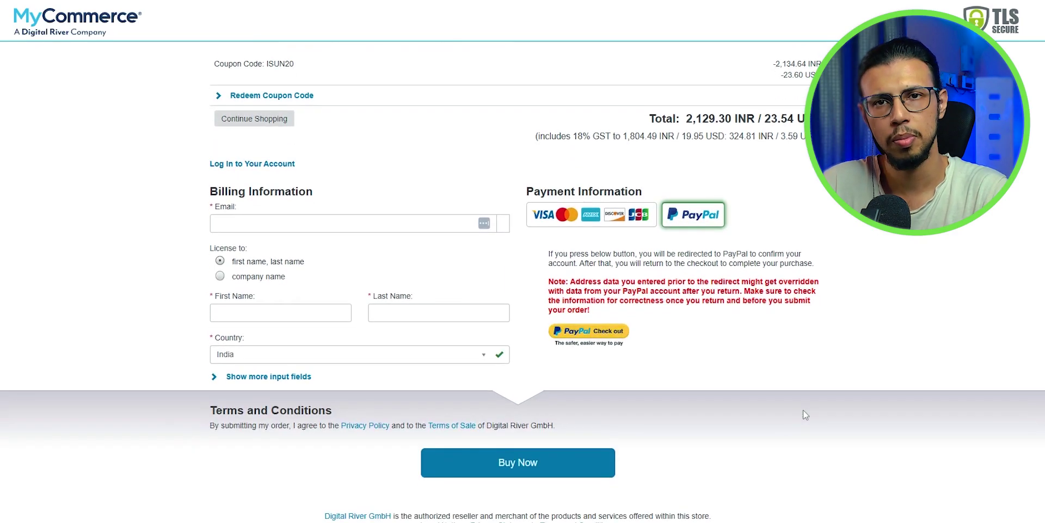
scroll(805, 415, "up", 5)
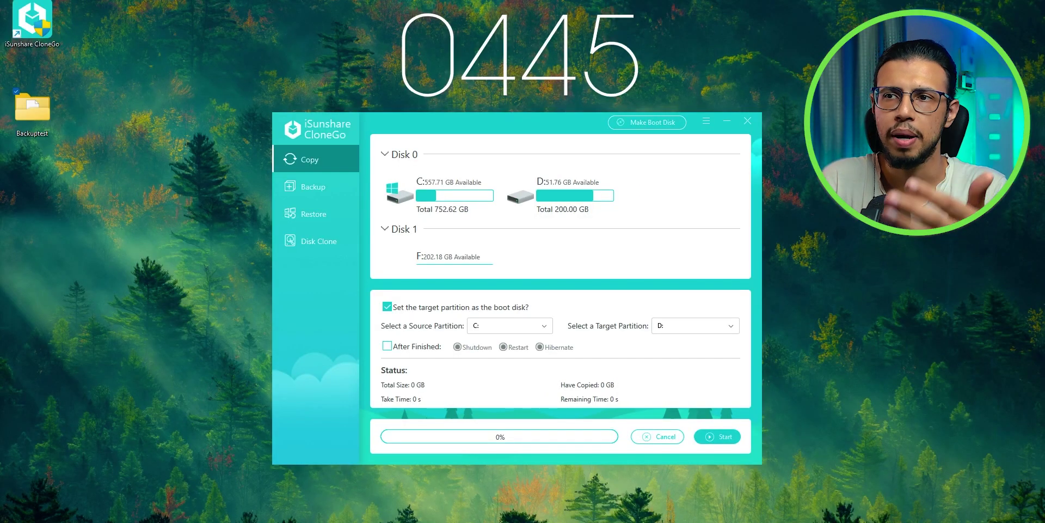